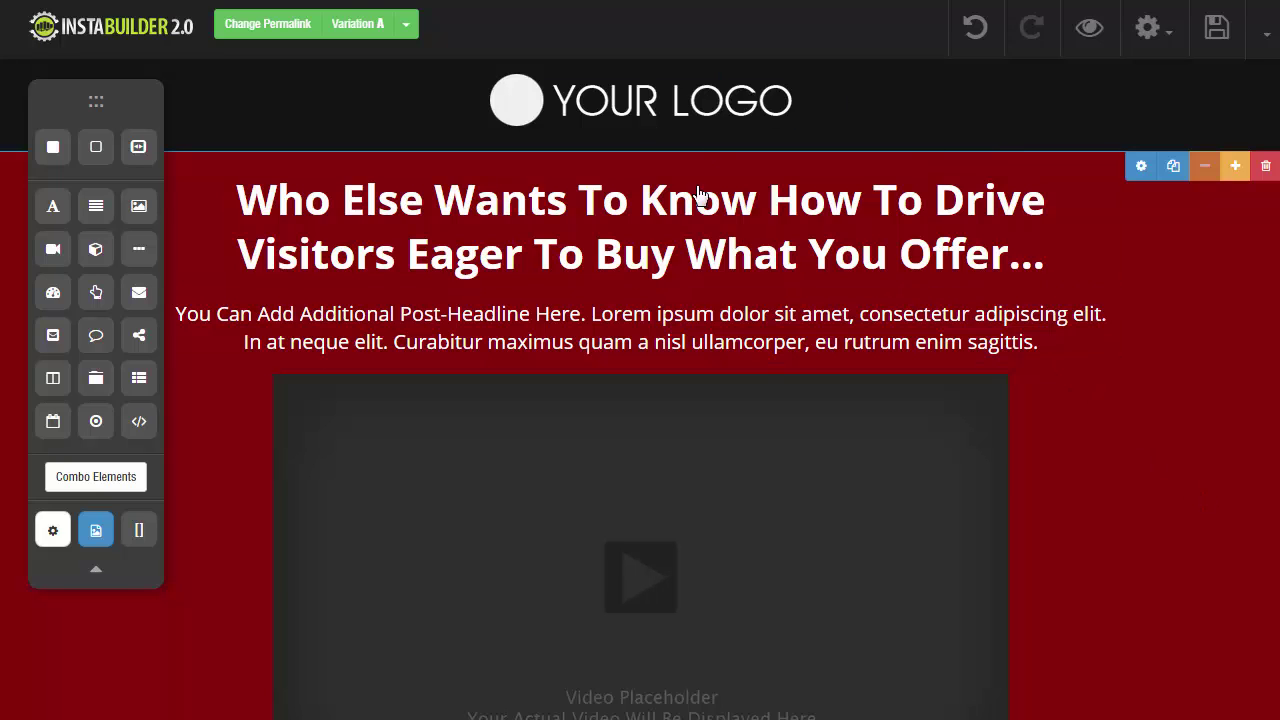
# - Replace the long main headline text with 'my headline' and finish editing
pyautogui.doubleClick(784, 233)
pyautogui.moveTo(1046, 263); pyautogui.dragTo(249, 190)
pyautogui.write('my headline')
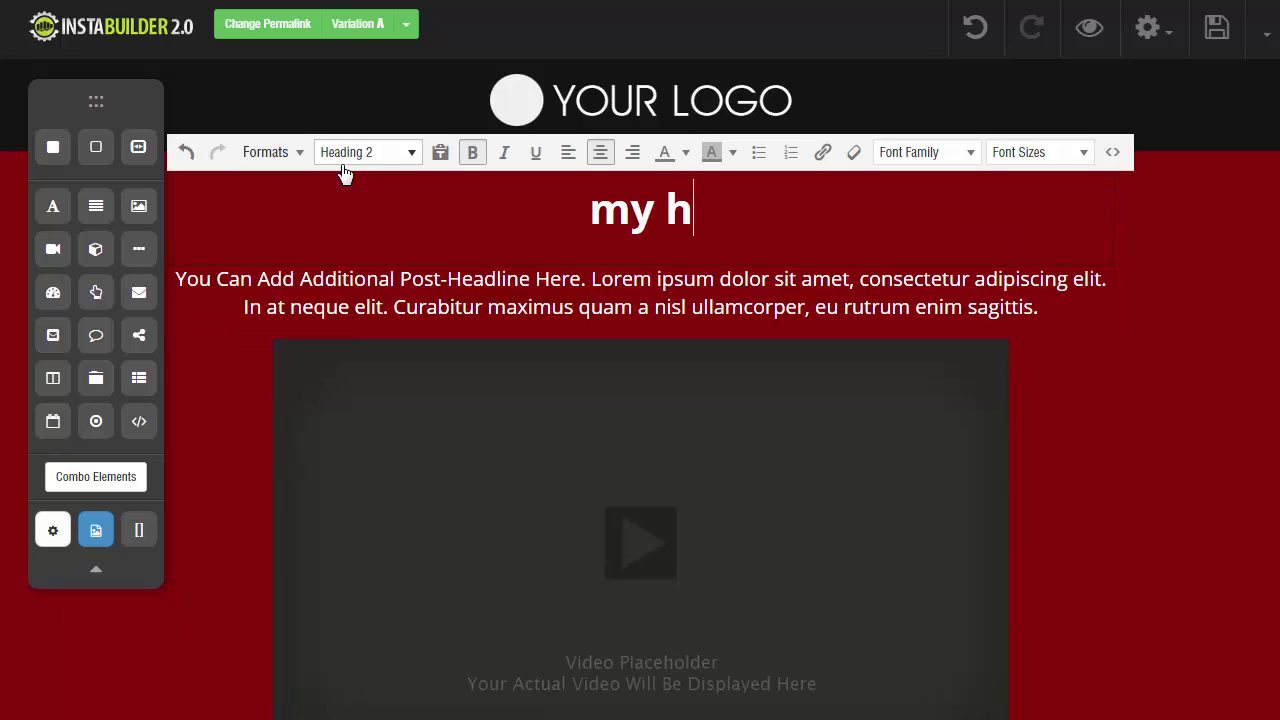
pyautogui.click(1142, 480)
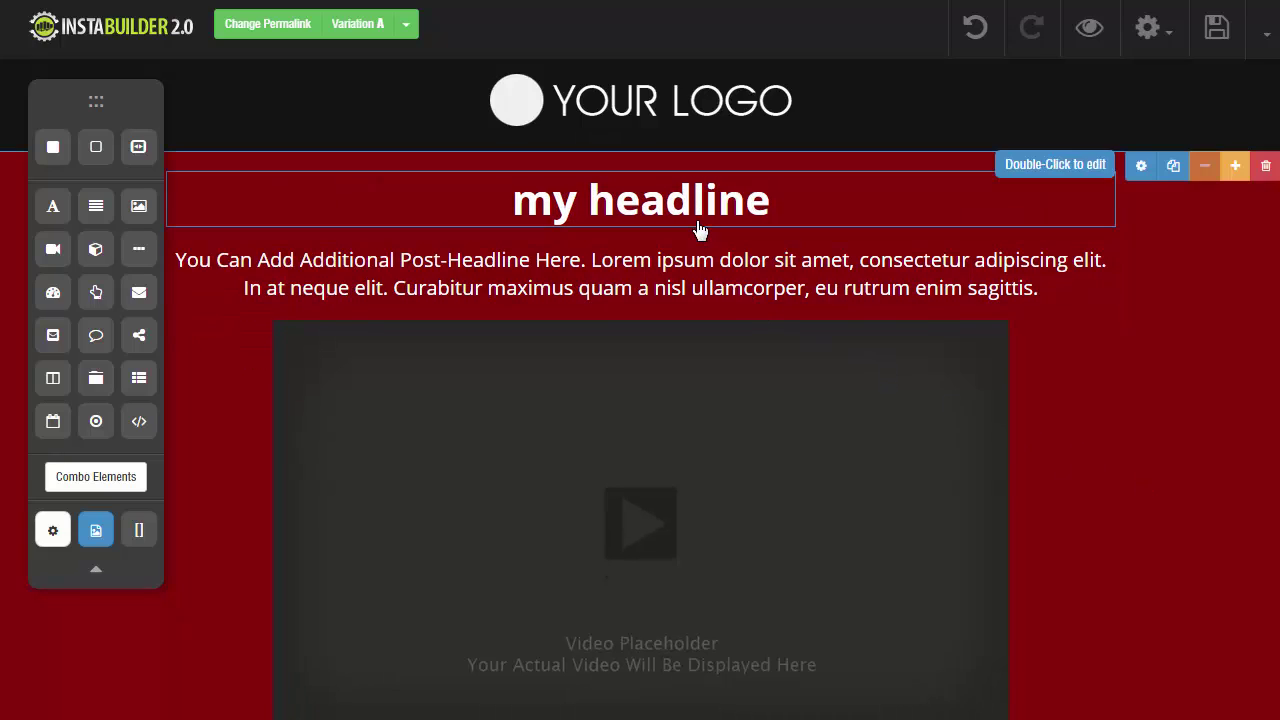
# - Undo the headline edit to restore 'Who Else Wants To Know…', dismissing the free report popup
pyautogui.click(975, 40)
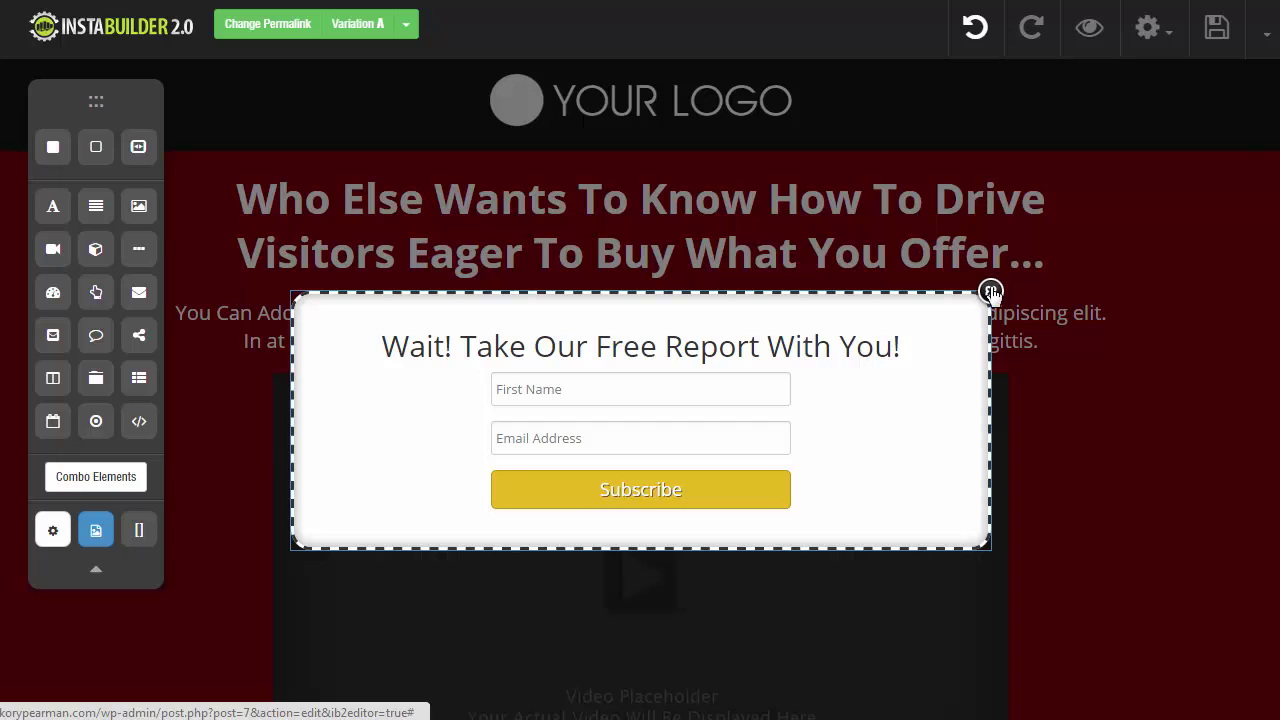
pyautogui.click(993, 289)
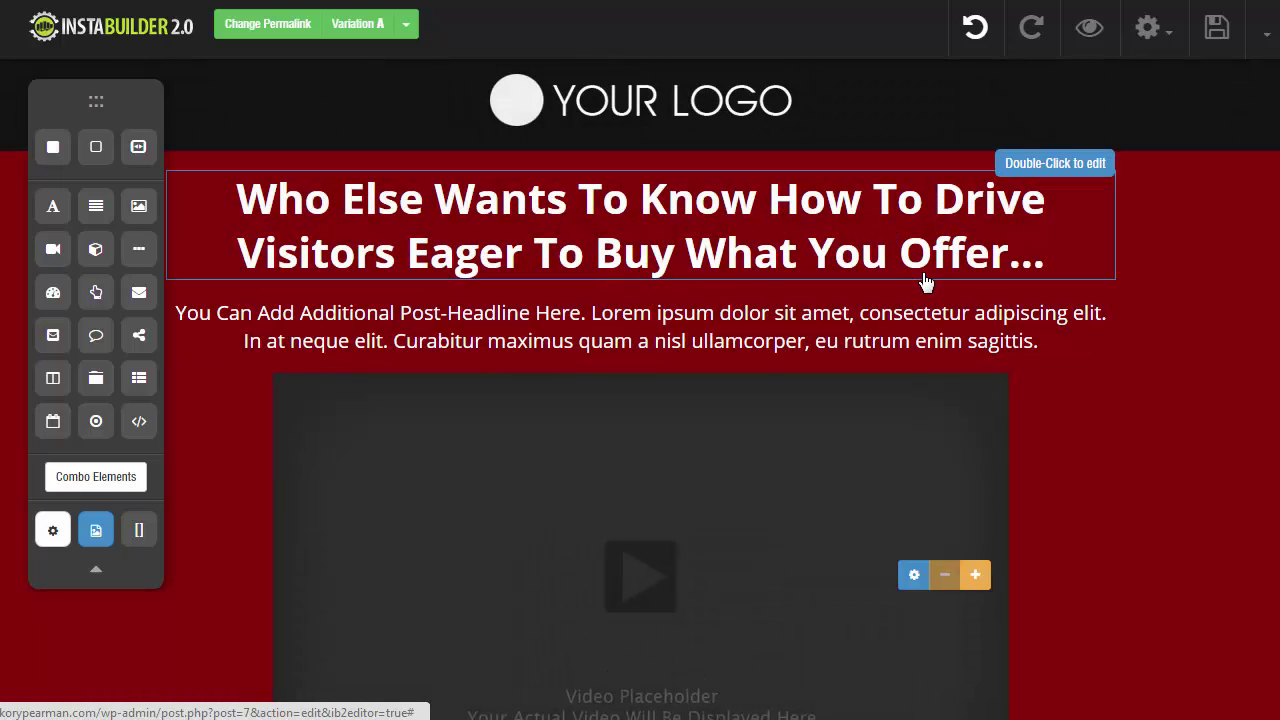
pyautogui.click(1032, 40)
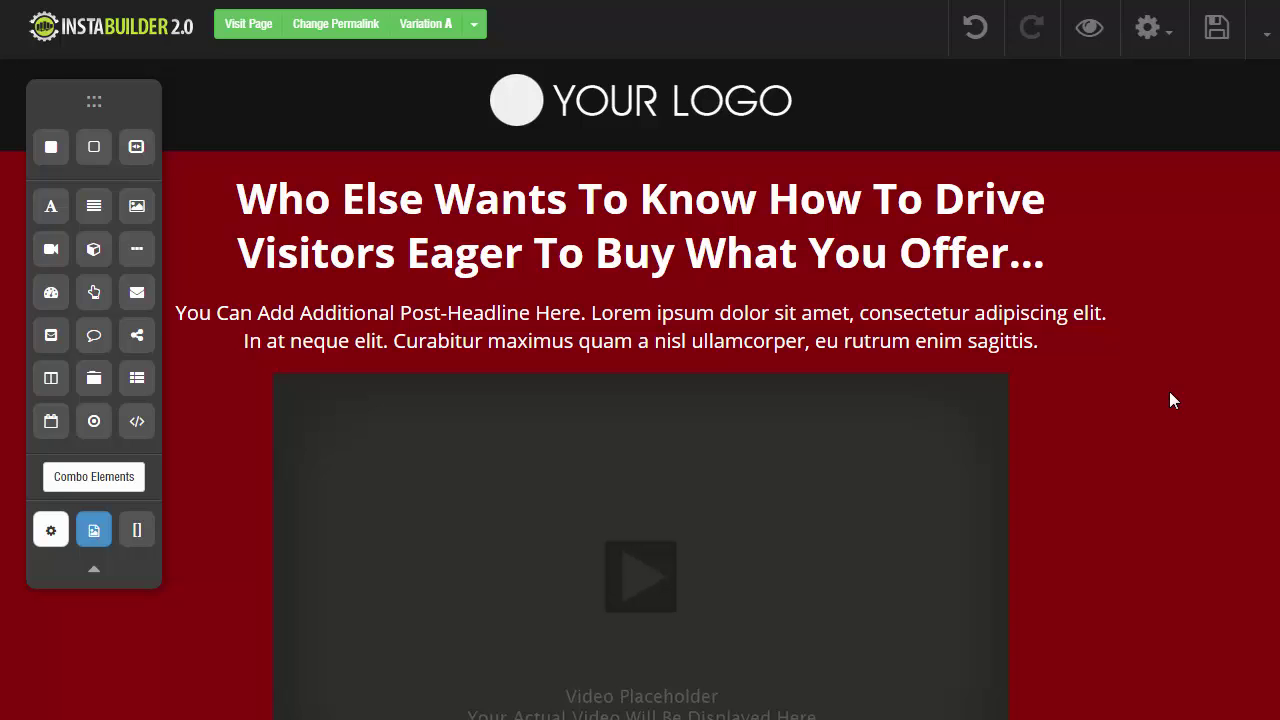
# - Drop an Image Element below the 'Etiam pharetra' heading and open the image's settings
pyautogui.scroll(-5, 1113, 397)
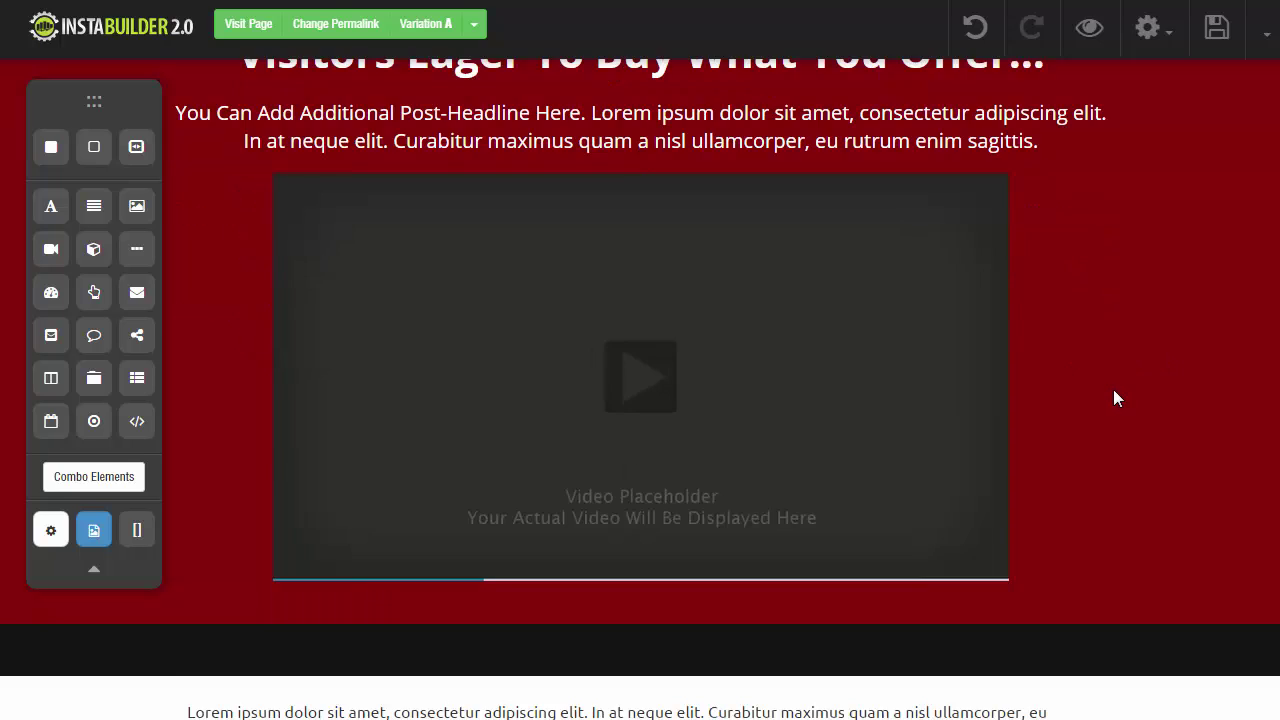
pyautogui.scroll(1, 1000, 370)
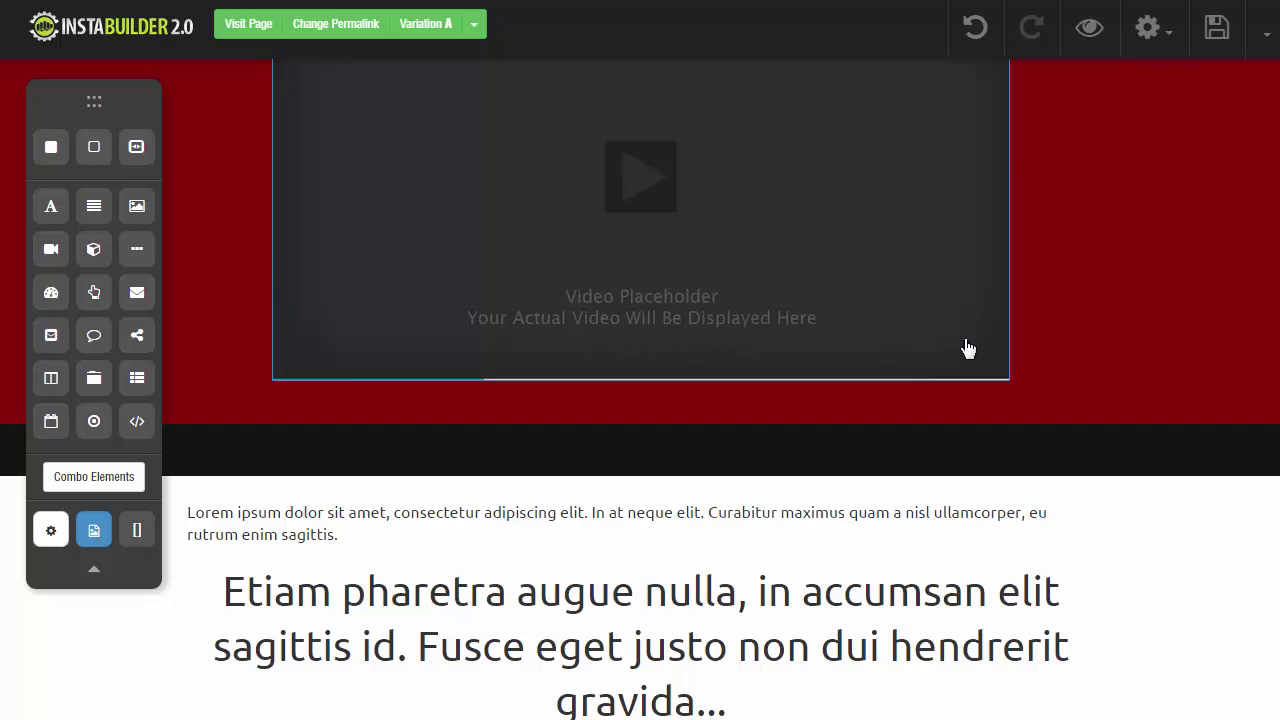
pyautogui.scroll(-3, 950, 350)
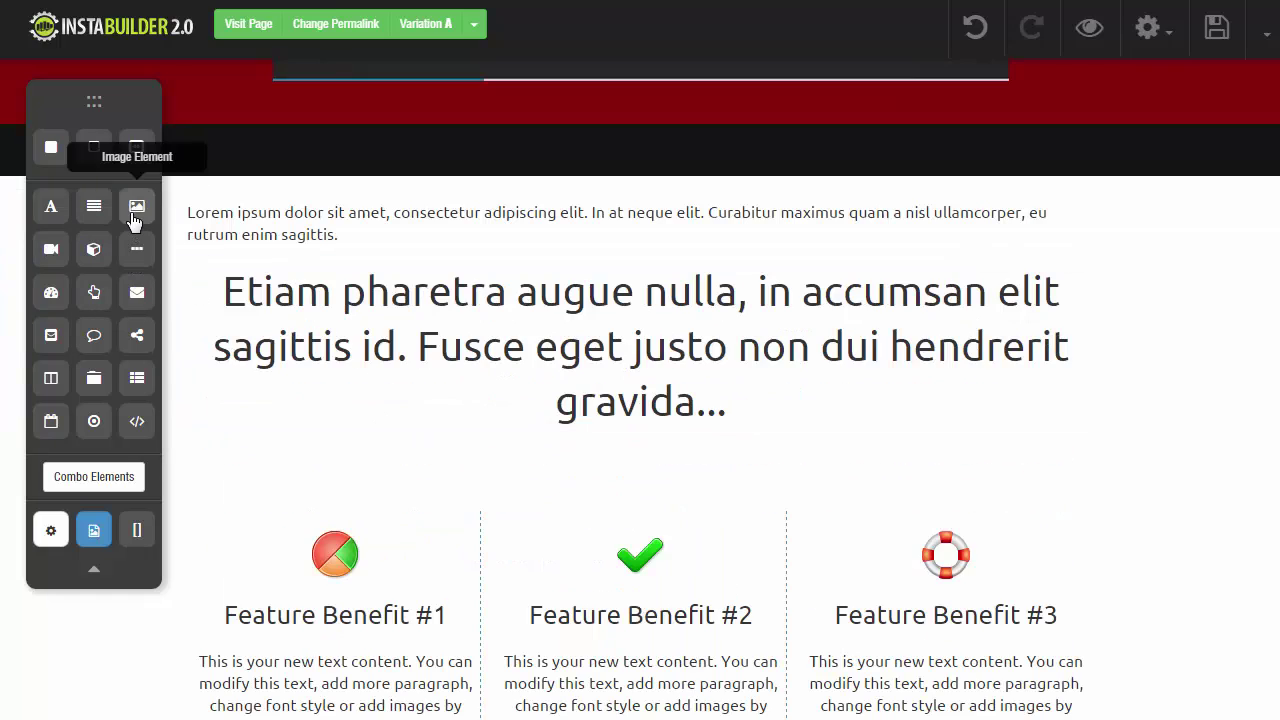
pyautogui.moveTo(137, 210); pyautogui.dragTo(634, 471)
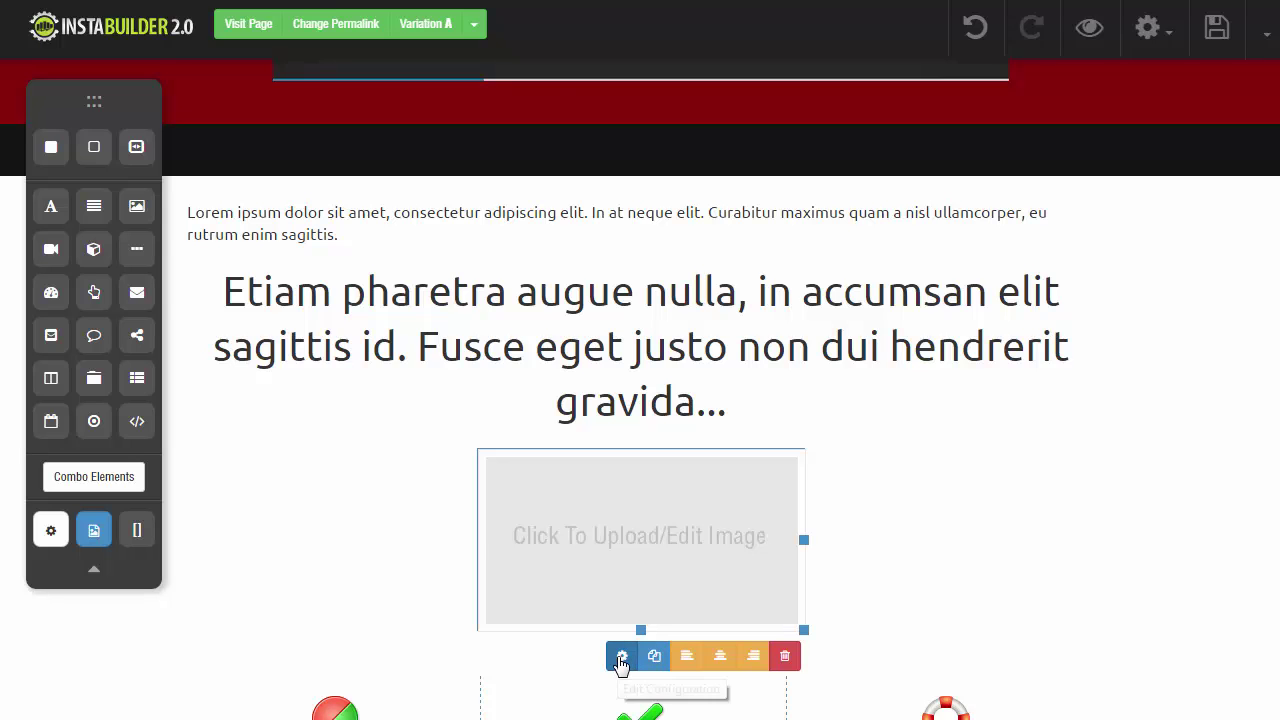
pyautogui.click(621, 657)
pyautogui.scroll(5, 1210, 545)
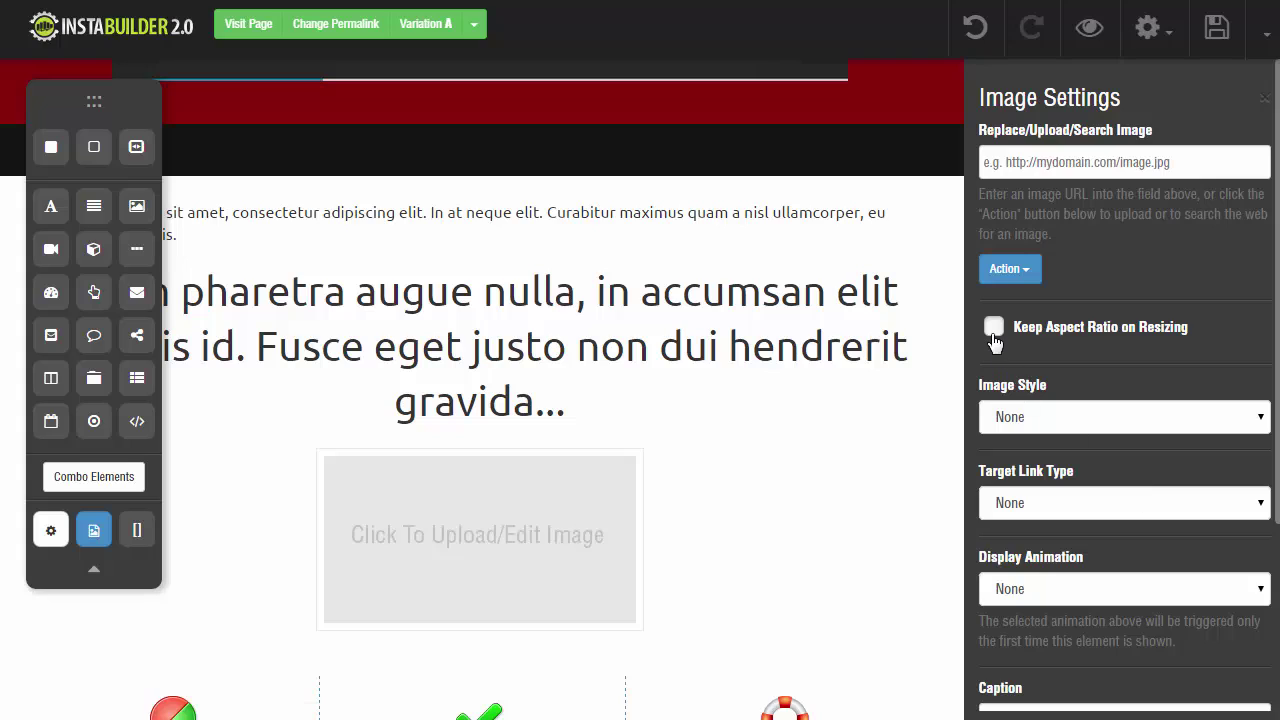
# - Enable Keep Aspect Ratio on Resizing and change the image style from Circle to Thumbnail
pyautogui.click(994, 330)
pyautogui.click(1120, 418)
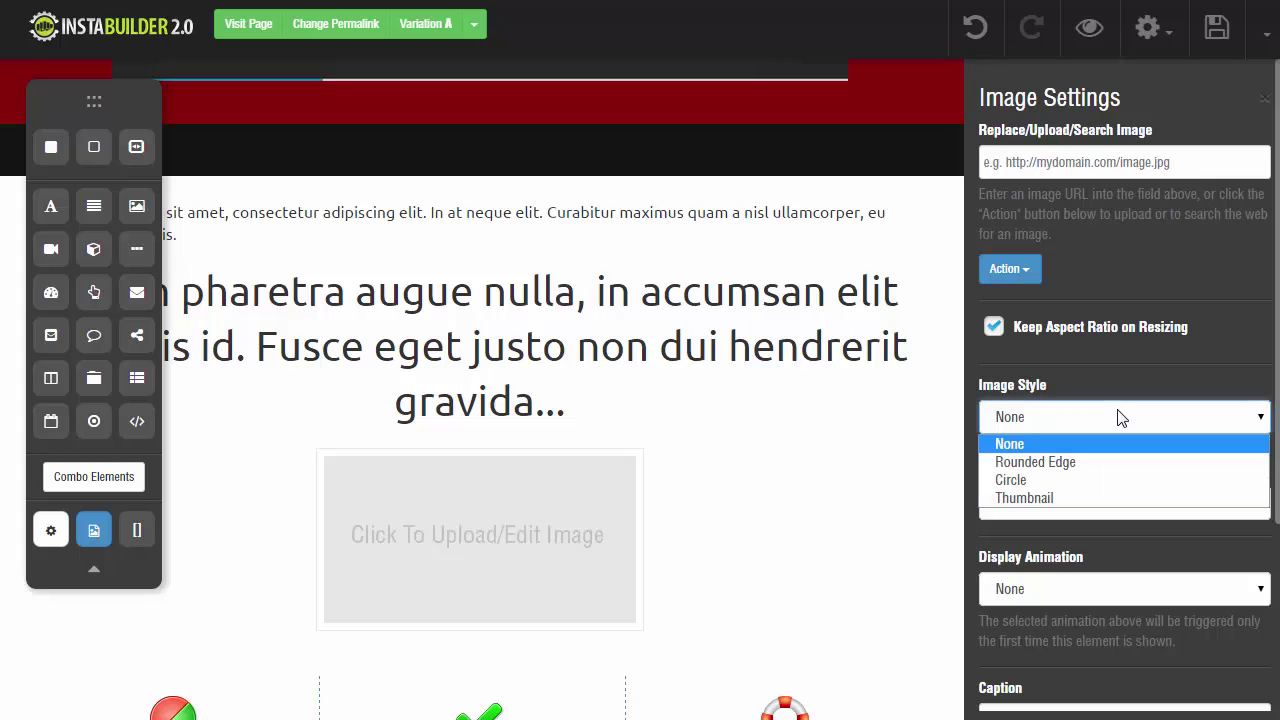
pyautogui.click(1076, 478)
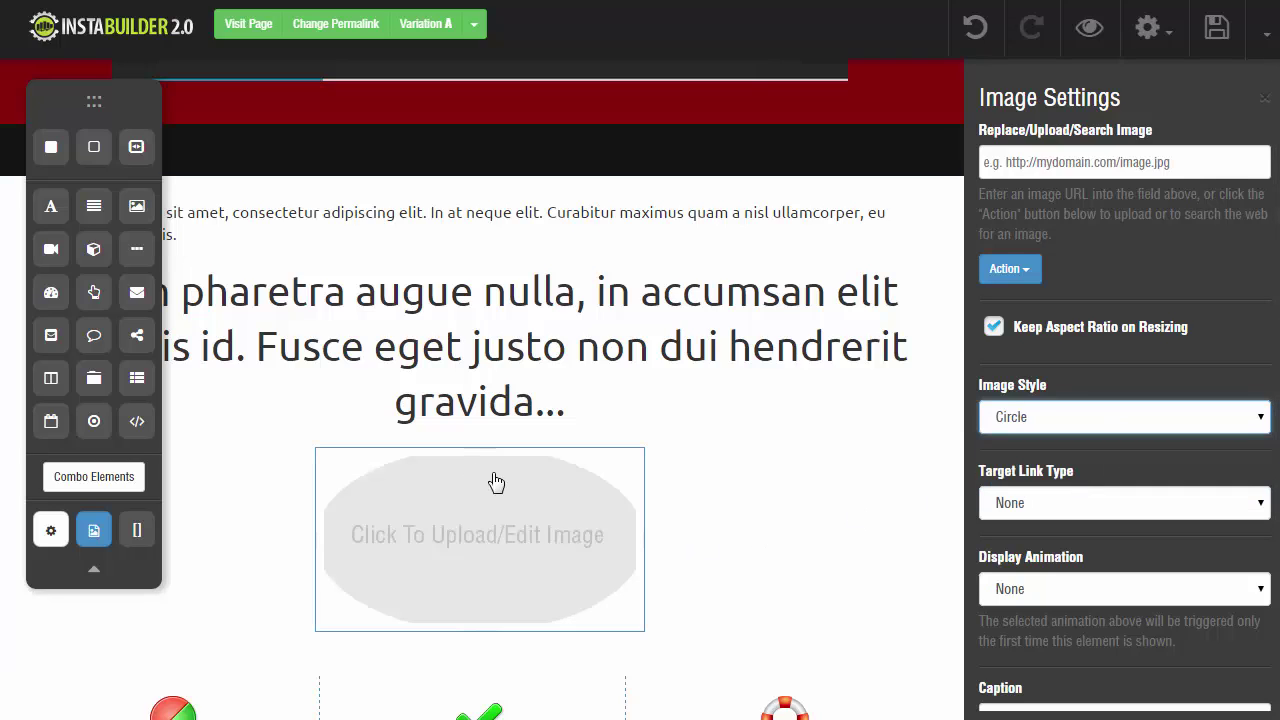
pyautogui.click(1088, 414)
pyautogui.click(1050, 499)
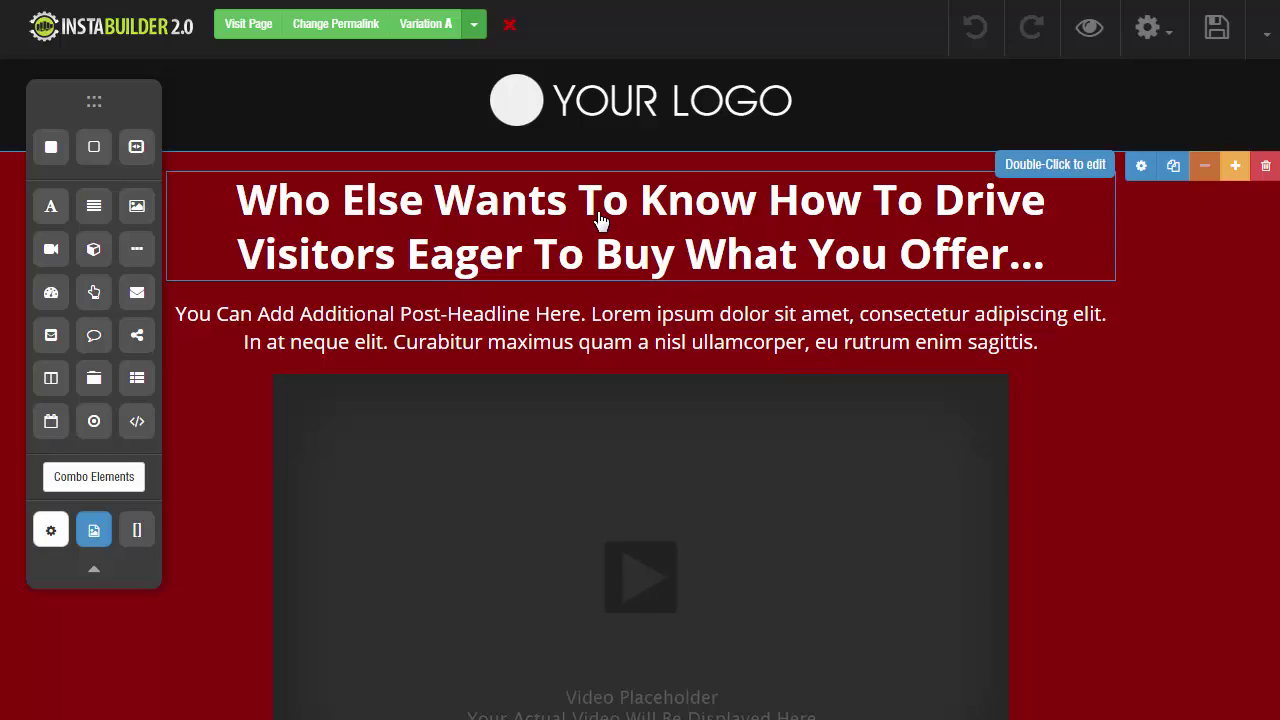
# - Delete Variation A using the red X beside the Variation dropdown and confirm with OK
pyautogui.click(476, 28)
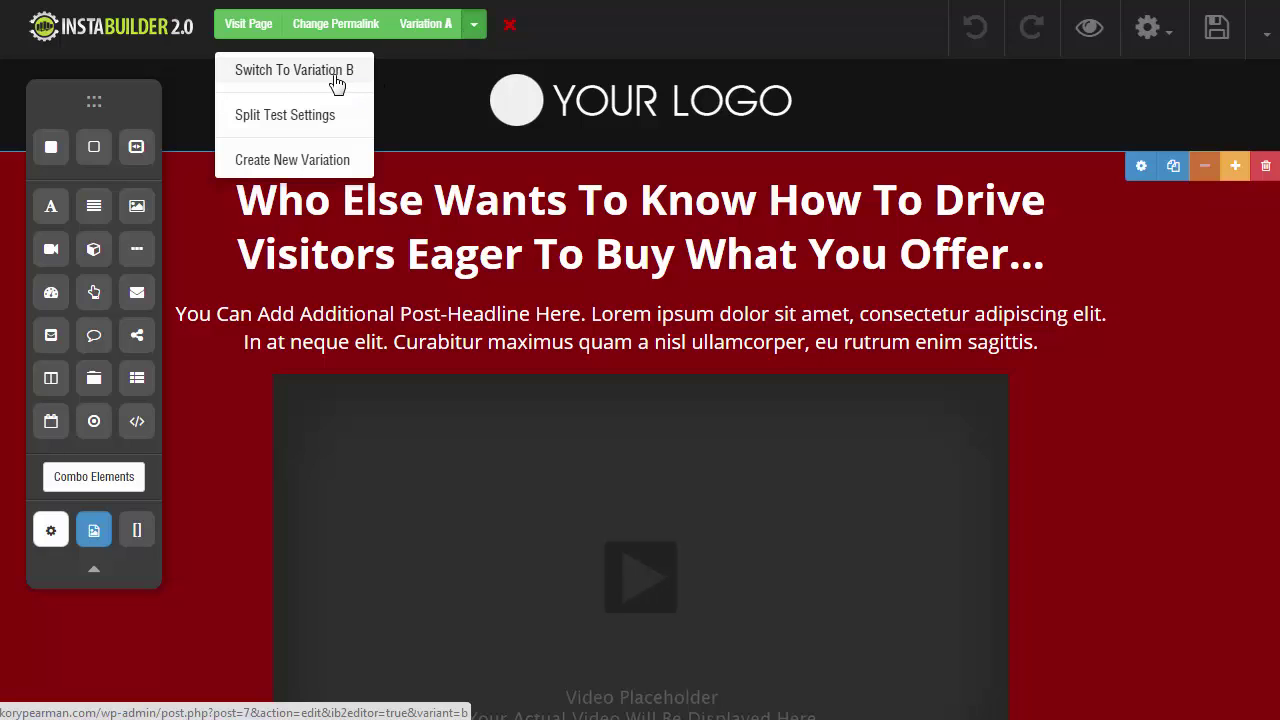
pyautogui.click(475, 34)
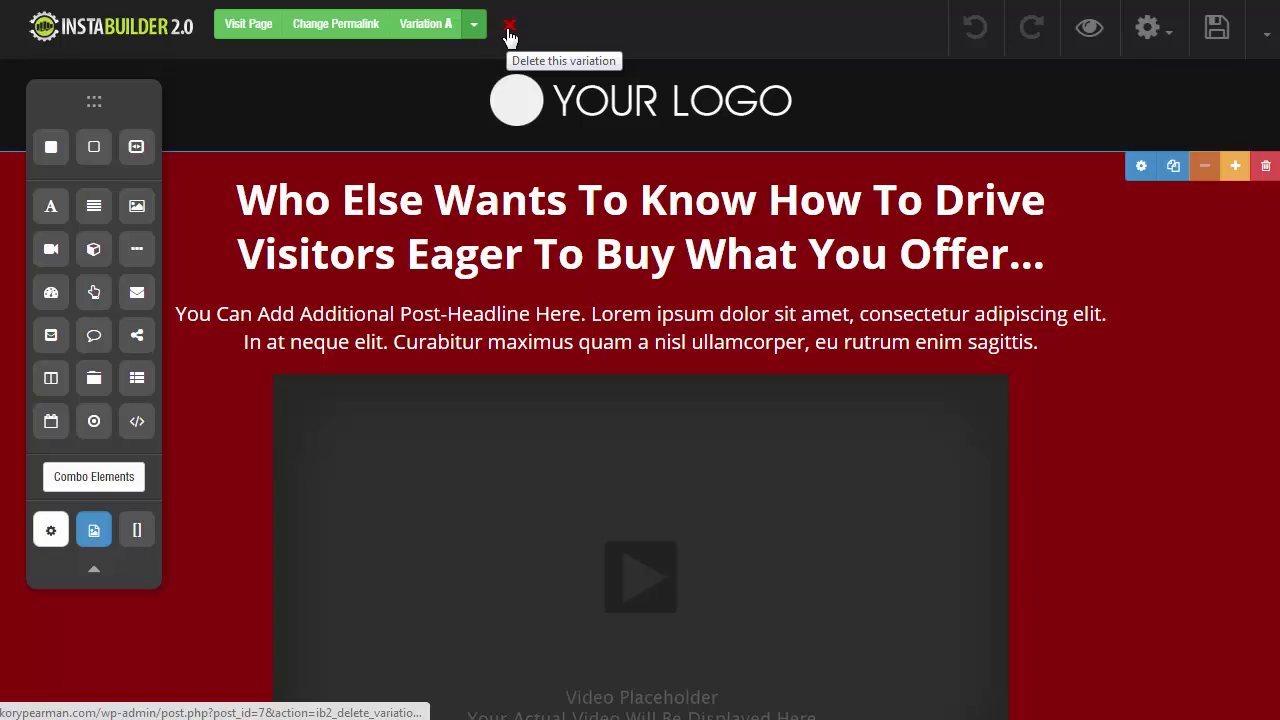
pyautogui.click(508, 28)
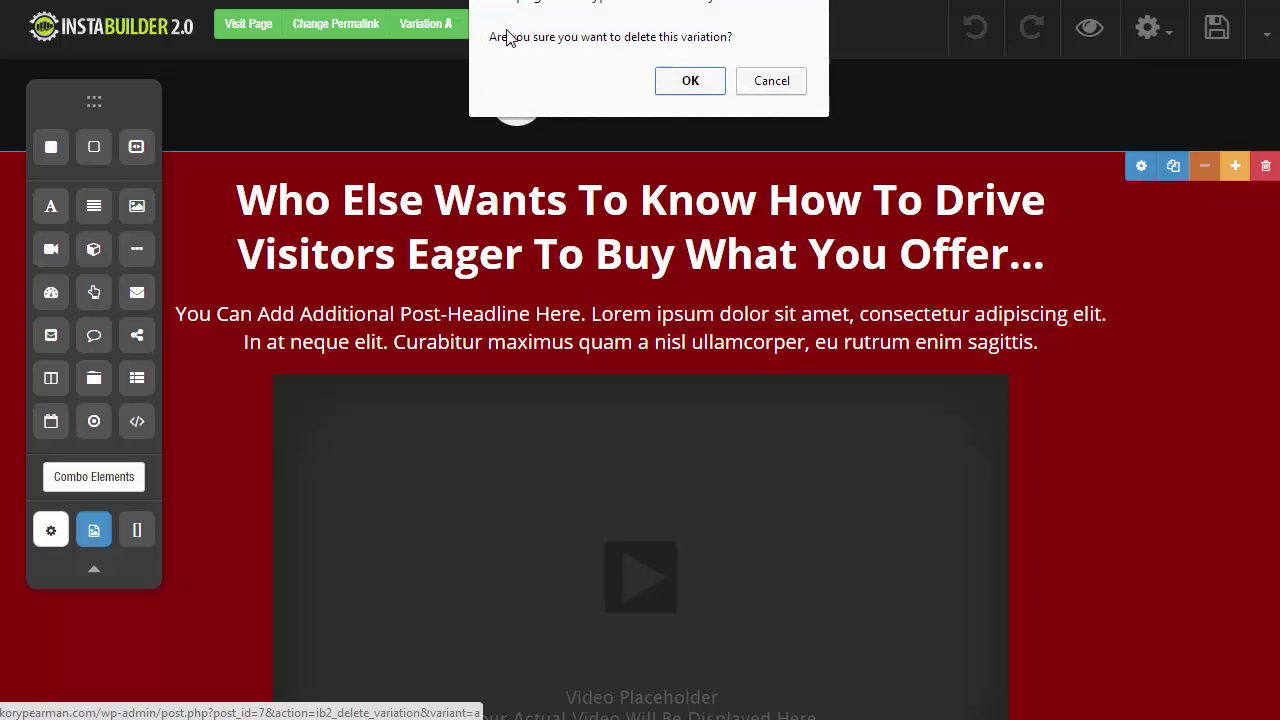
pyautogui.click(690, 84)
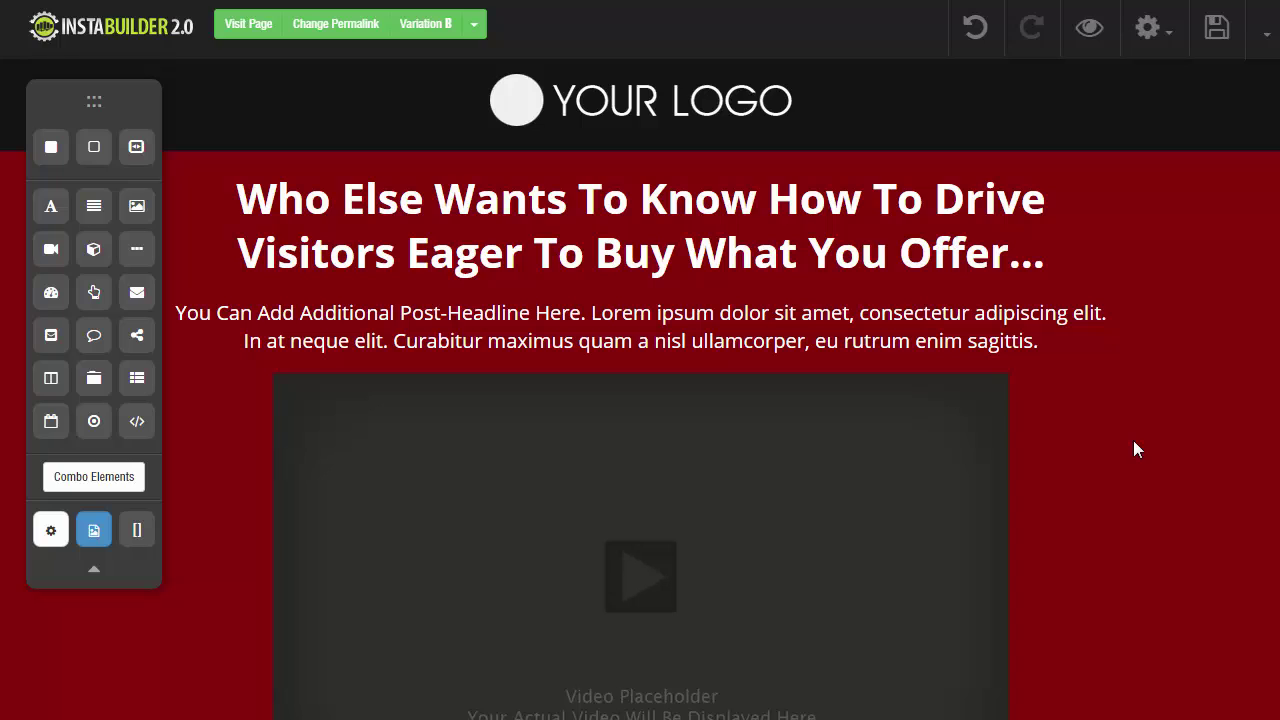
pyautogui.click(725, 245)
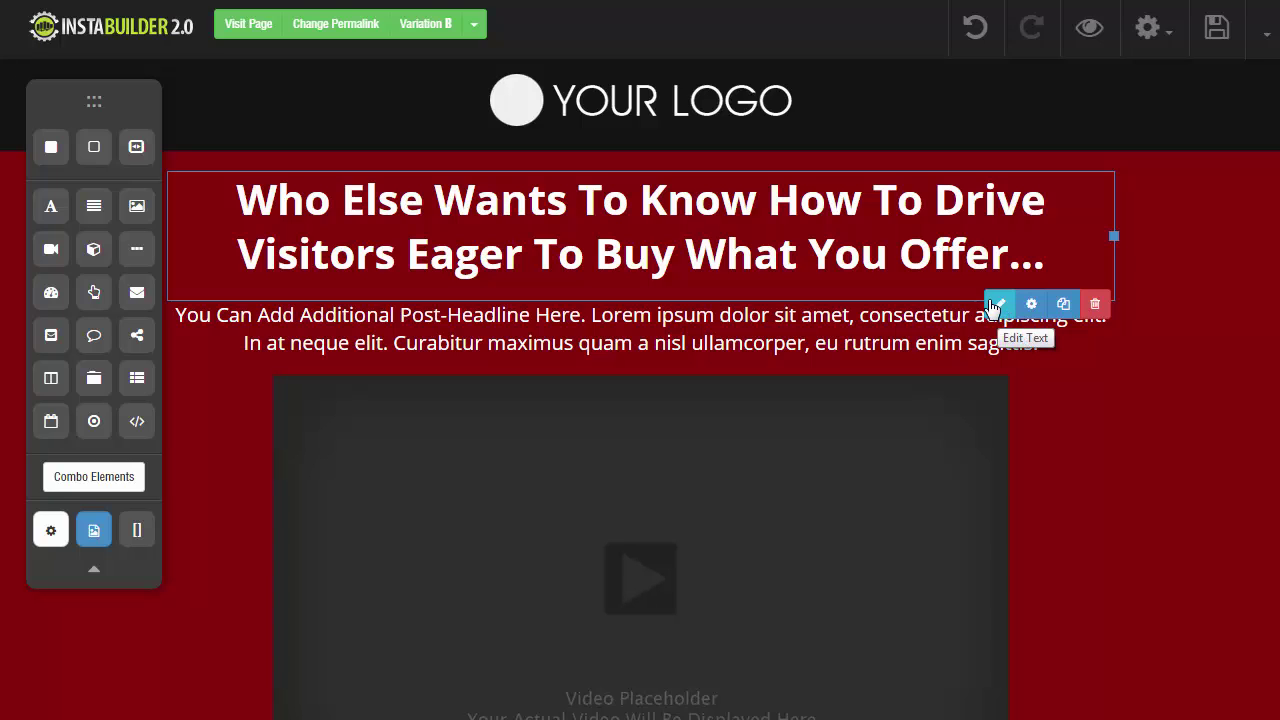
pyautogui.doubleClick(643, 345)
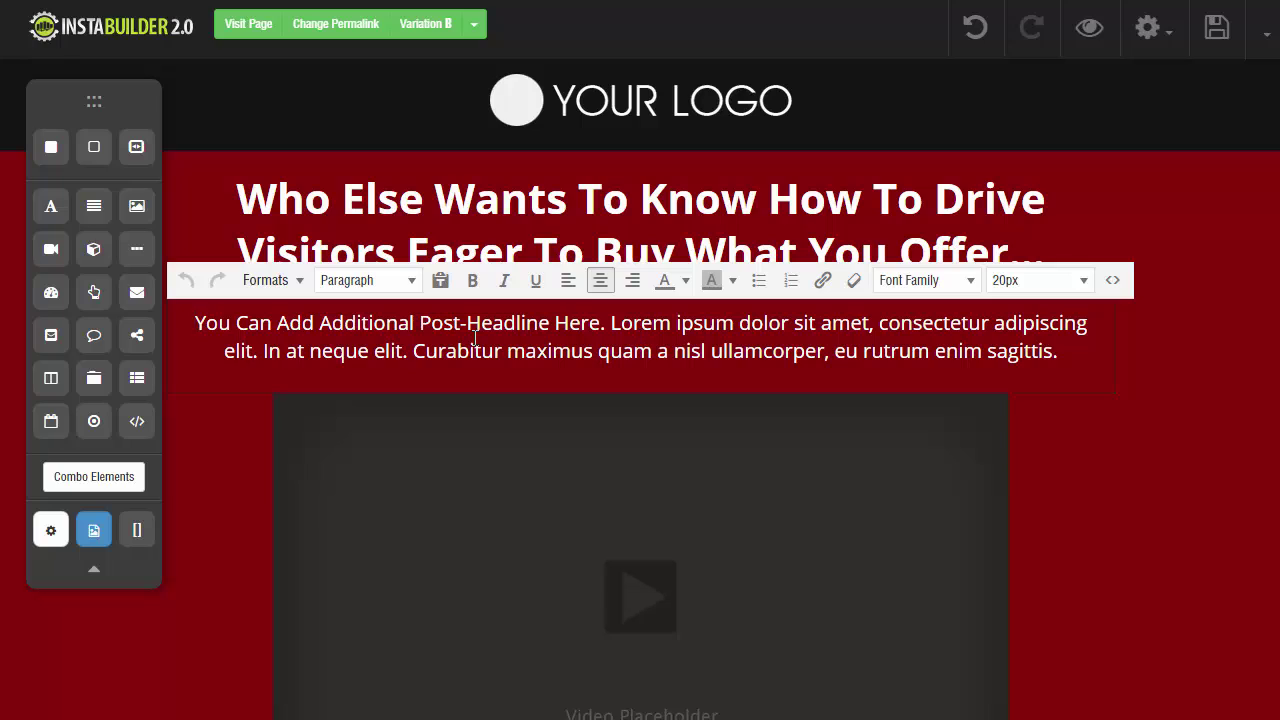
pyautogui.moveTo(319, 323); pyautogui.dragTo(799, 367)
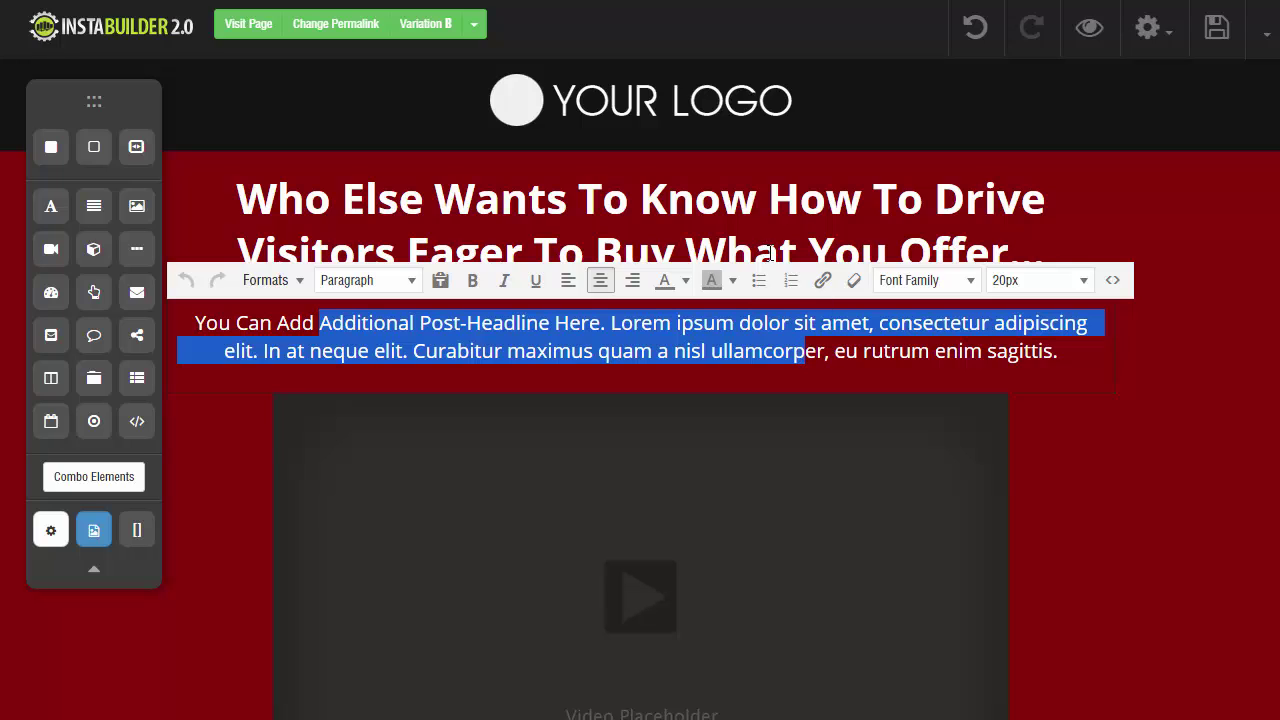
pyautogui.scroll(-10, 1152, 525)
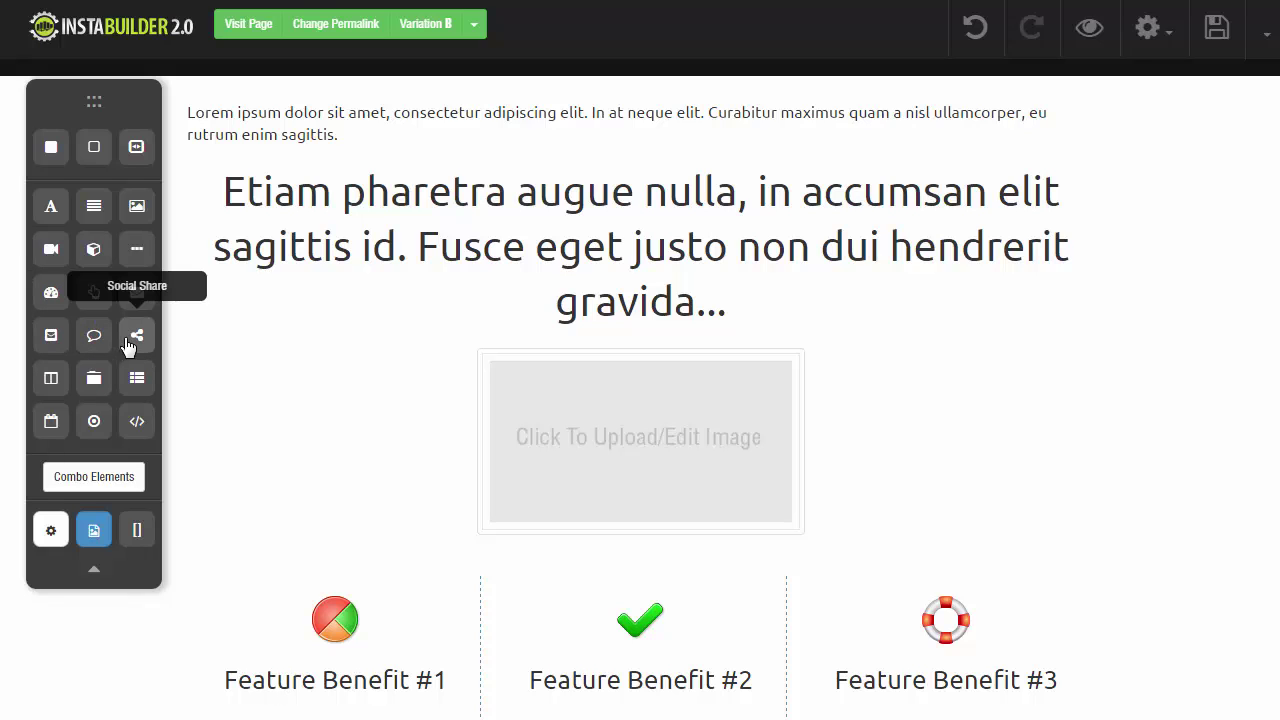
# - Place a Social Share bar above the image placeholder and choose its Custom URL option
pyautogui.moveTo(137, 345); pyautogui.dragTo(552, 378)
pyautogui.click(446, 400)
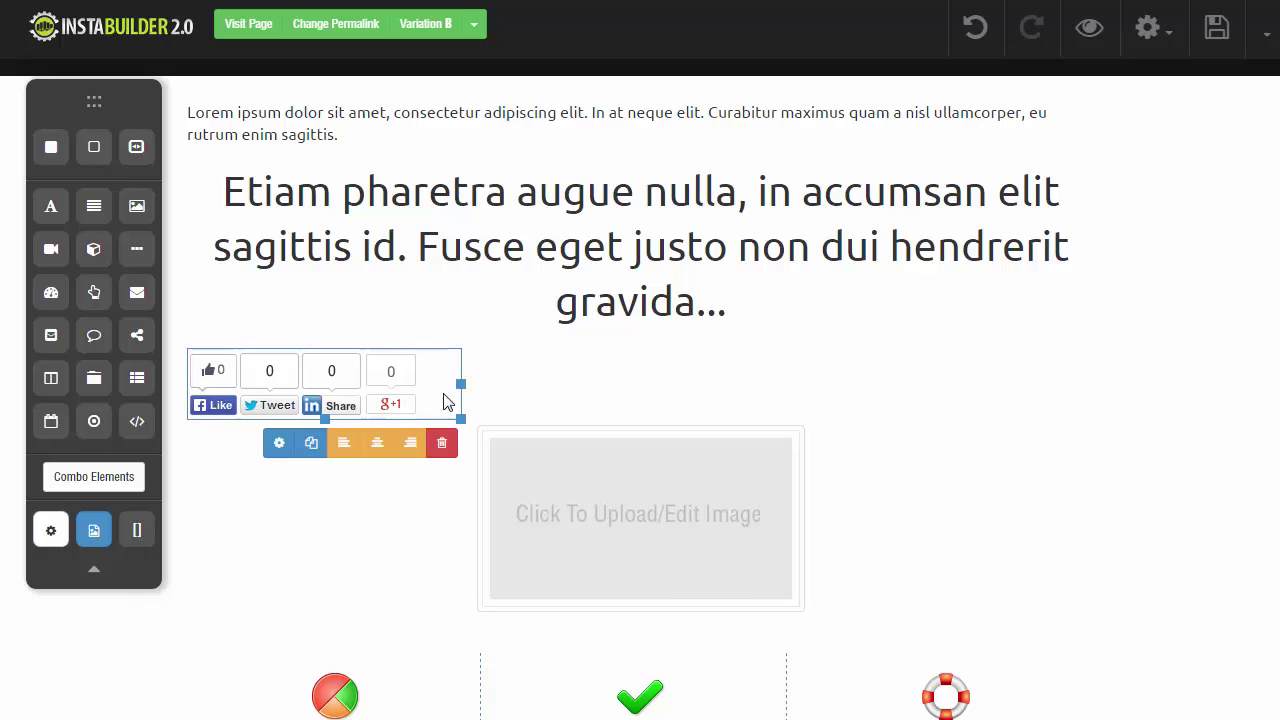
pyautogui.click(281, 445)
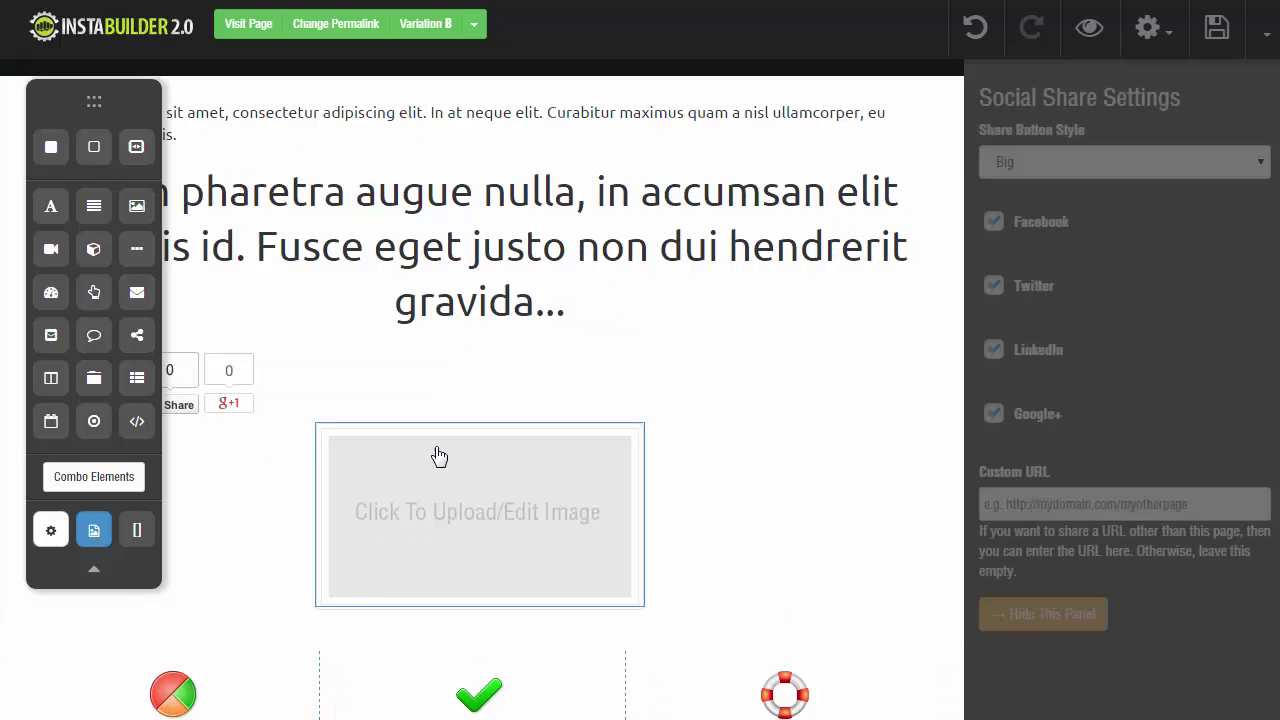
pyautogui.click(1088, 505)
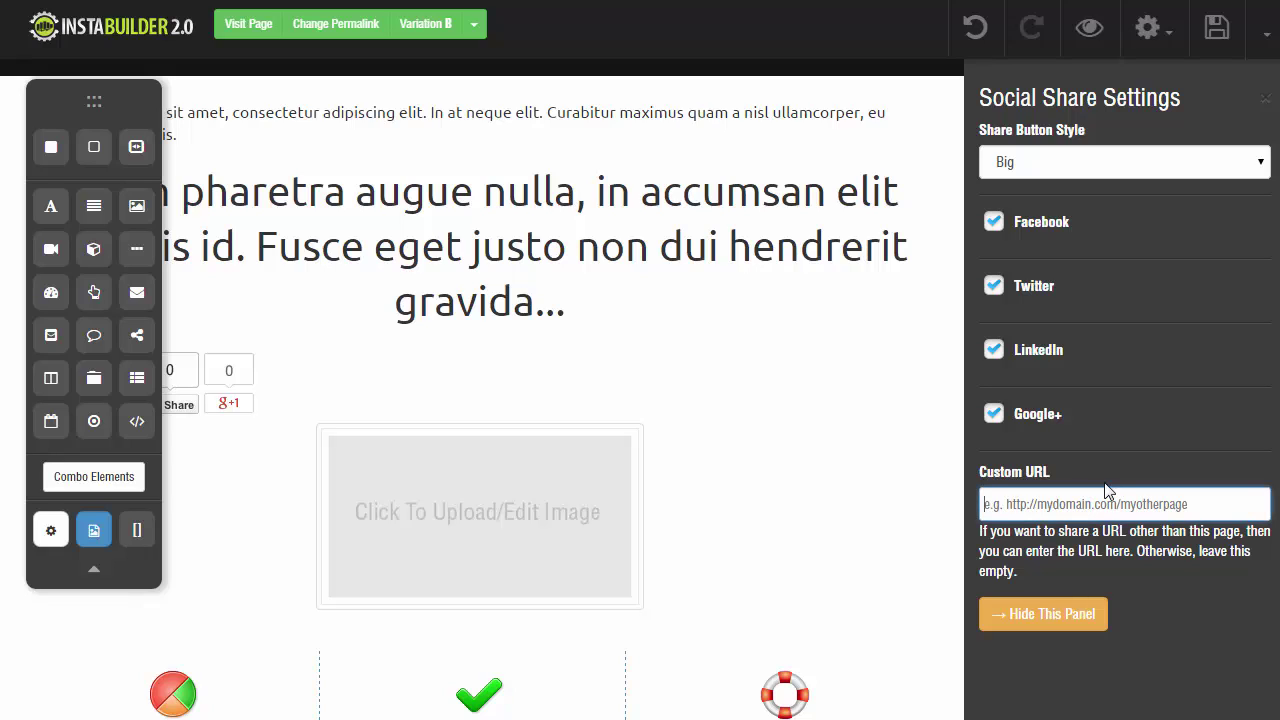